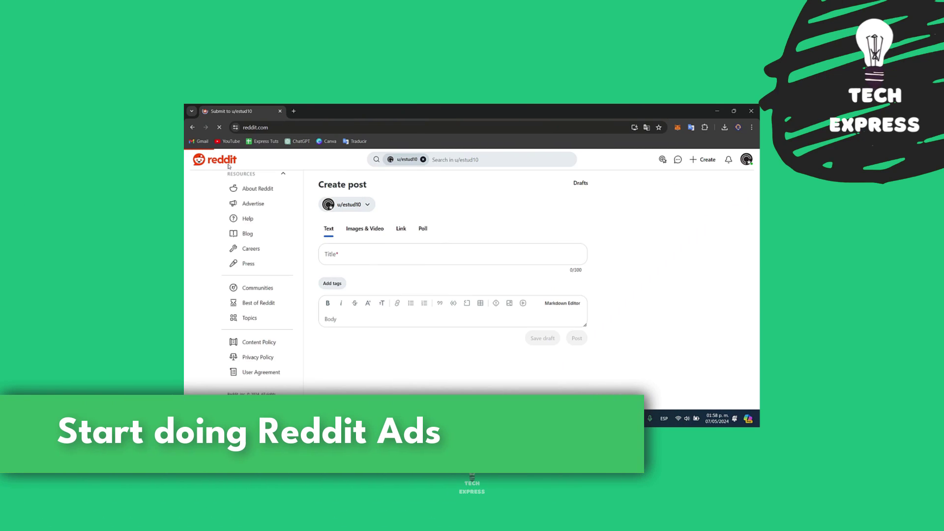
- Abandon the unfinished Create post draft and go back to the Best-sorted home feed
left_click(227, 163)
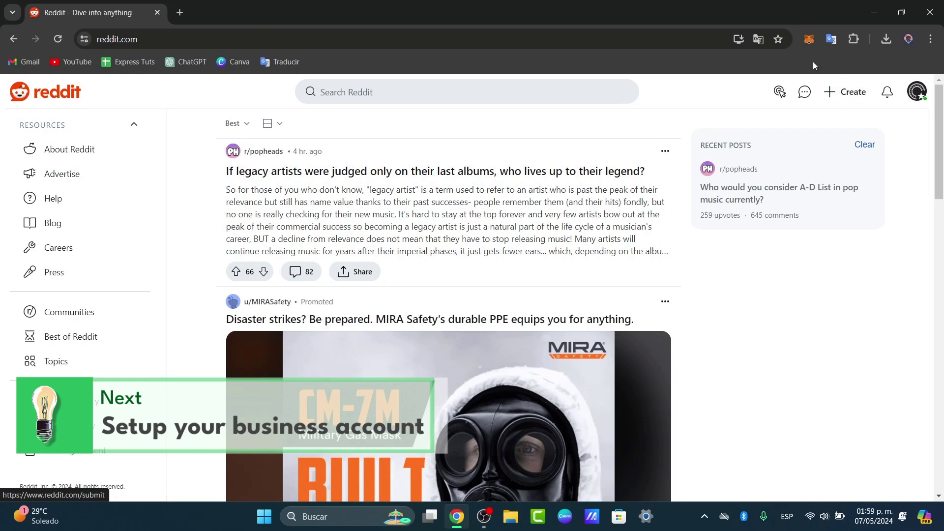
- Load ads.reddit.com in a new browser tab, then glance back at the home feed tab
left_click(915, 95)
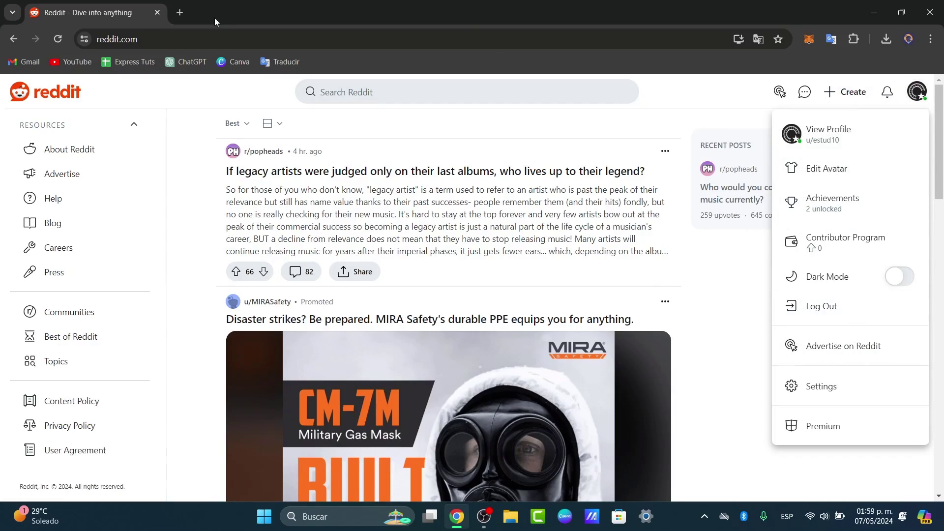
left_click(180, 13)
type("ads")
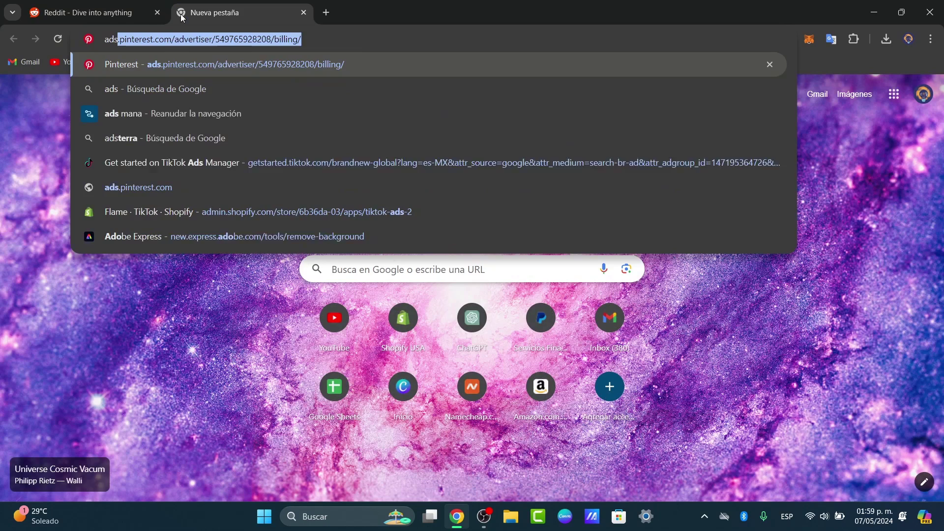
type(".")
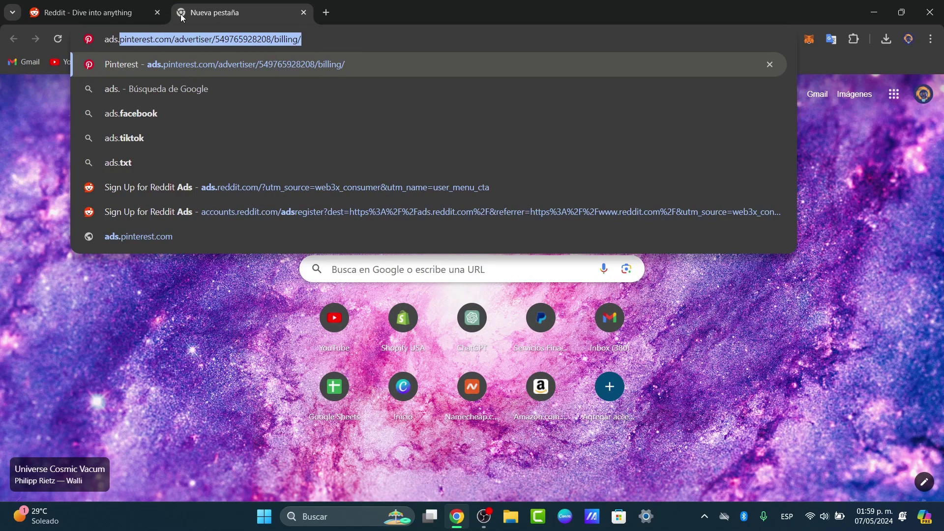
type("reddit.com")
key("Return")
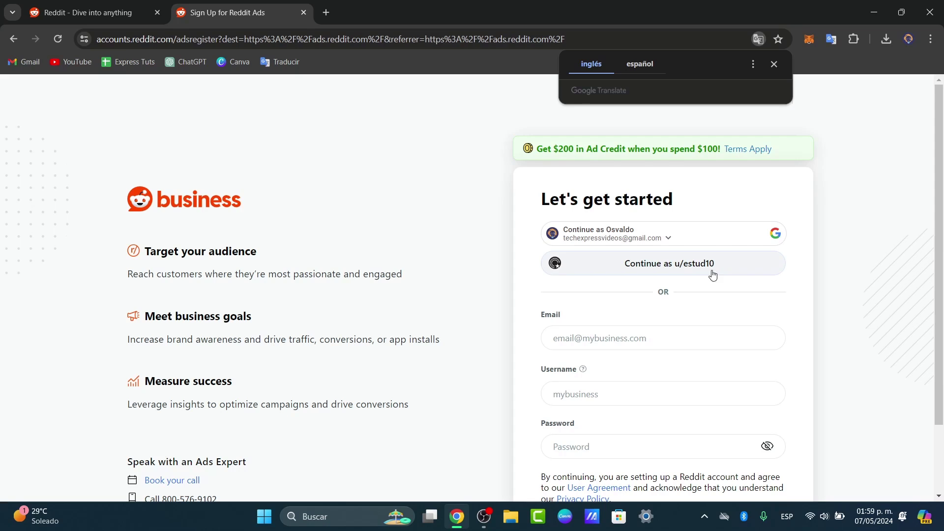
left_click(88, 13)
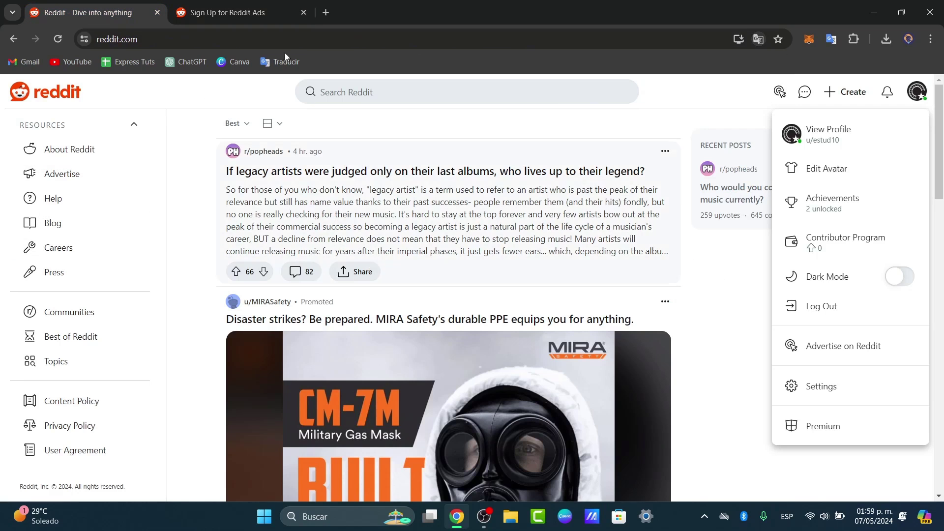
- On the Ads sign-up tab, enter the owner's first name, last name and legal business name
left_click(218, 6)
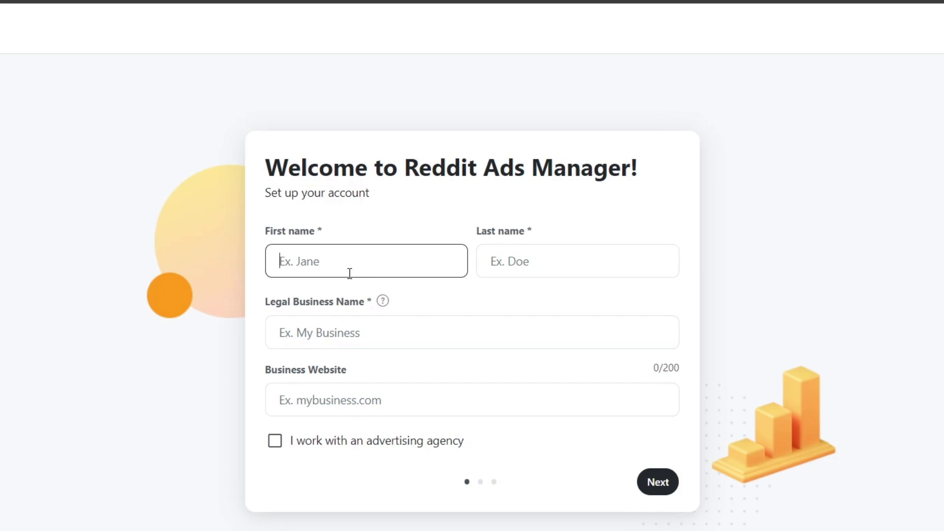
key("Tab")
key("Tab")
key("Tab")
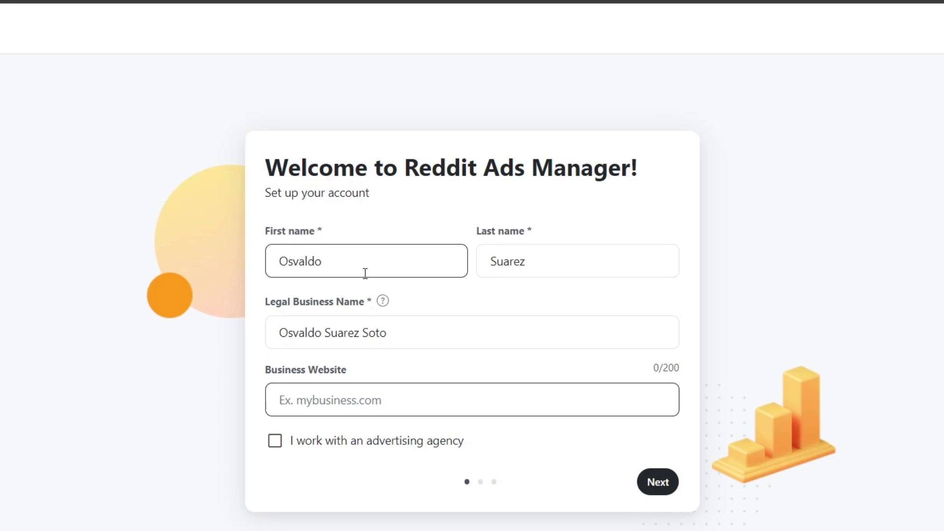
- Advance to the business location step and review its country and currency options
key("Return")
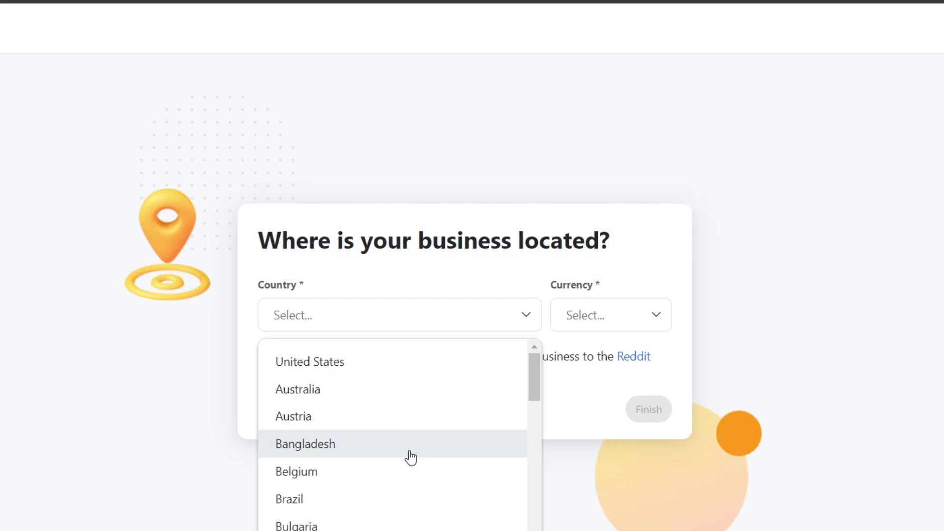
scroll(406, 452, "down", 12)
scroll(384, 430, "up", 2)
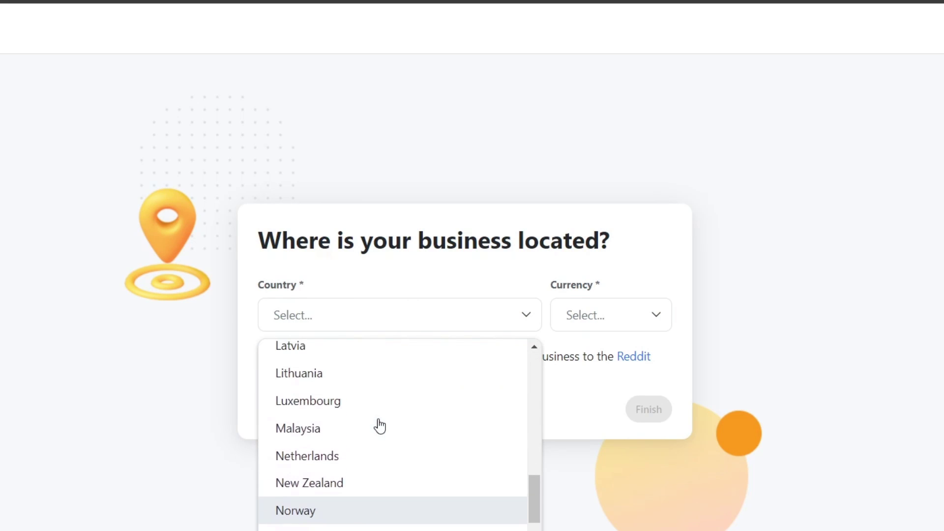
scroll(379, 426, "down", 6)
scroll(379, 426, "down", 2)
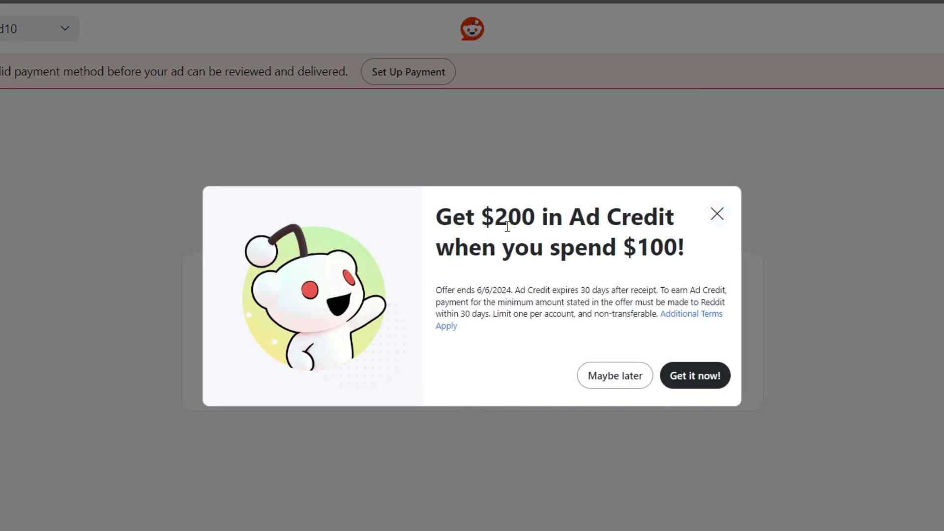
- Note the $200 ad credit and $100 spend requirement, then decline the offer with Maybe later
left_click_drag(494, 218, 684, 223)
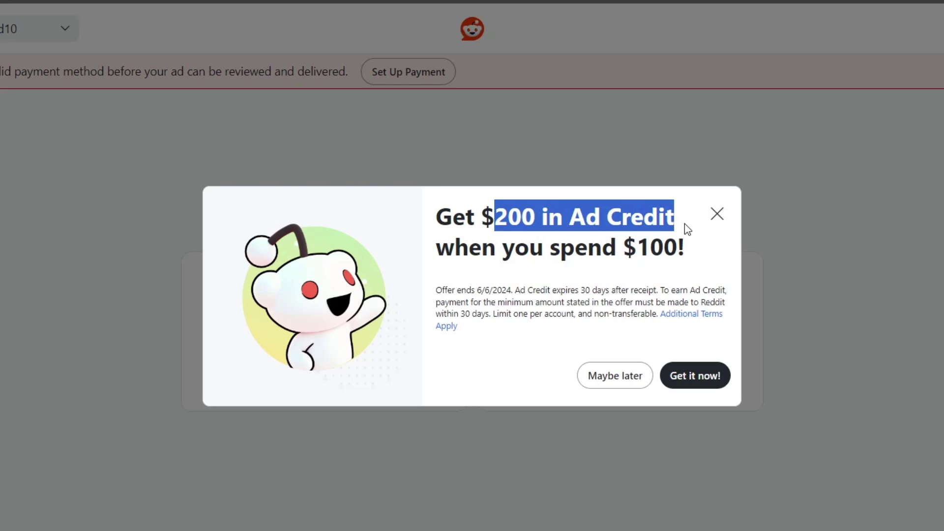
left_click_drag(623, 248, 695, 258)
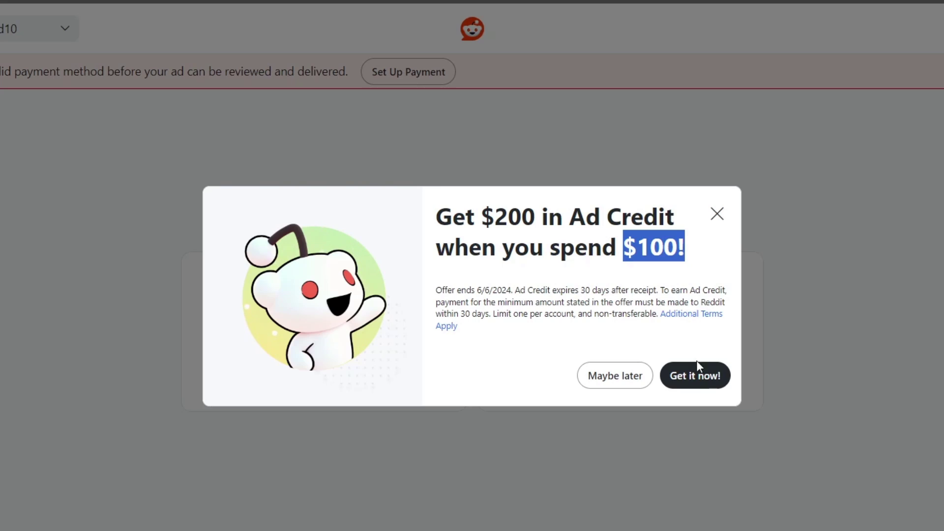
left_click(618, 386)
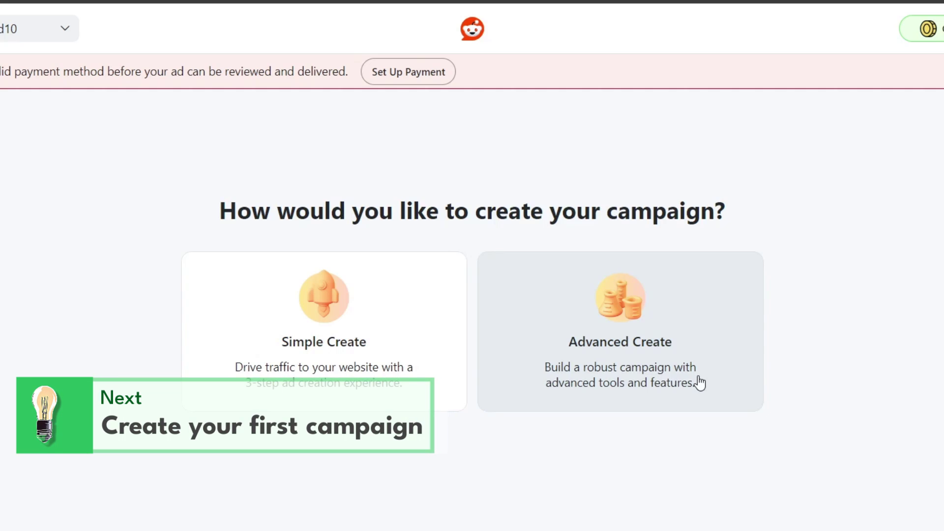
- Choose Simple Create and upload the Instagram post PNG as the ad image
left_click(436, 376)
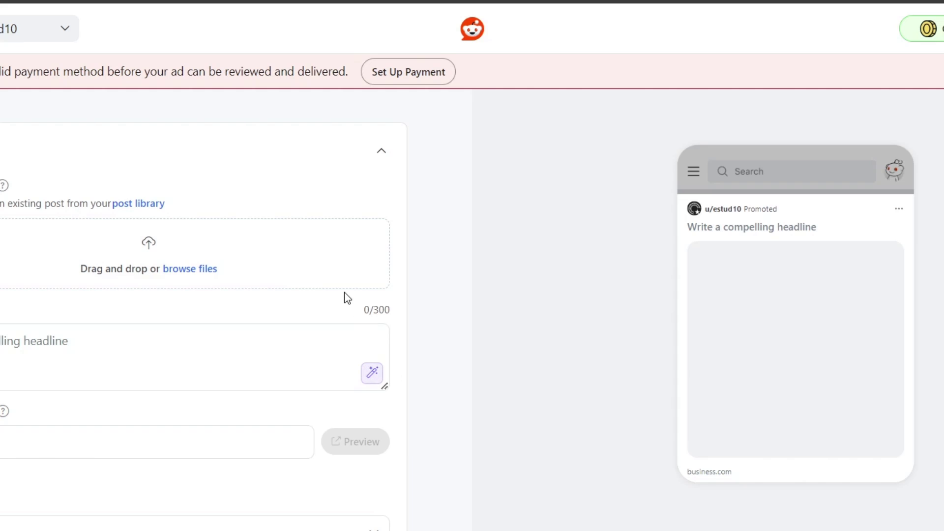
scroll(306, 316, "down", 5)
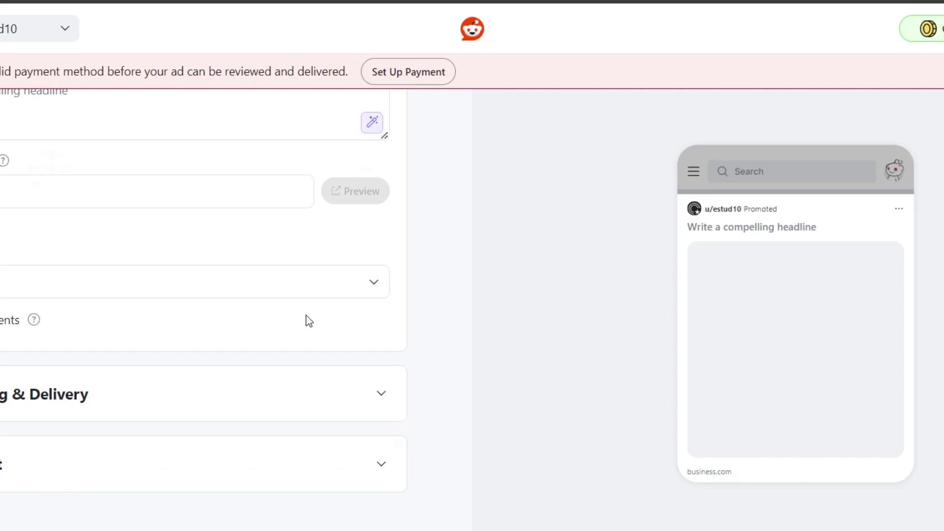
scroll(305, 321, "up", 5)
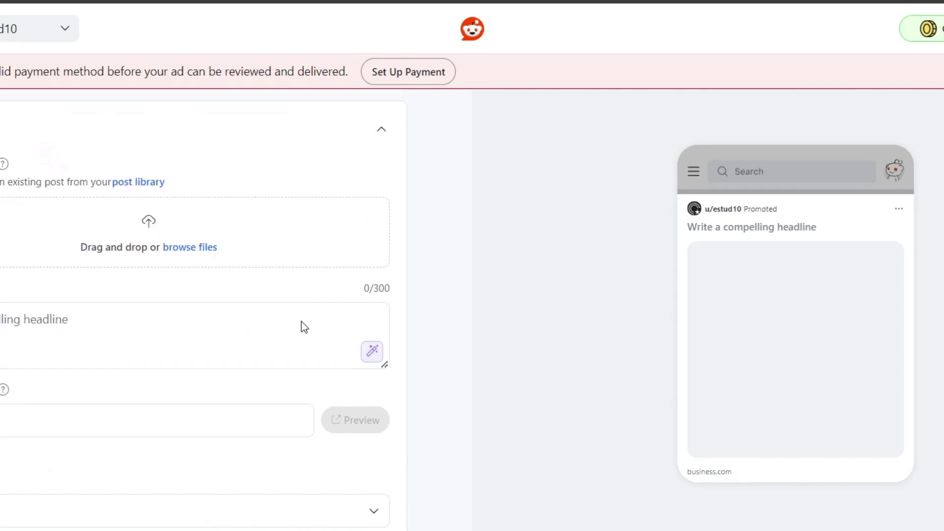
left_click(175, 345)
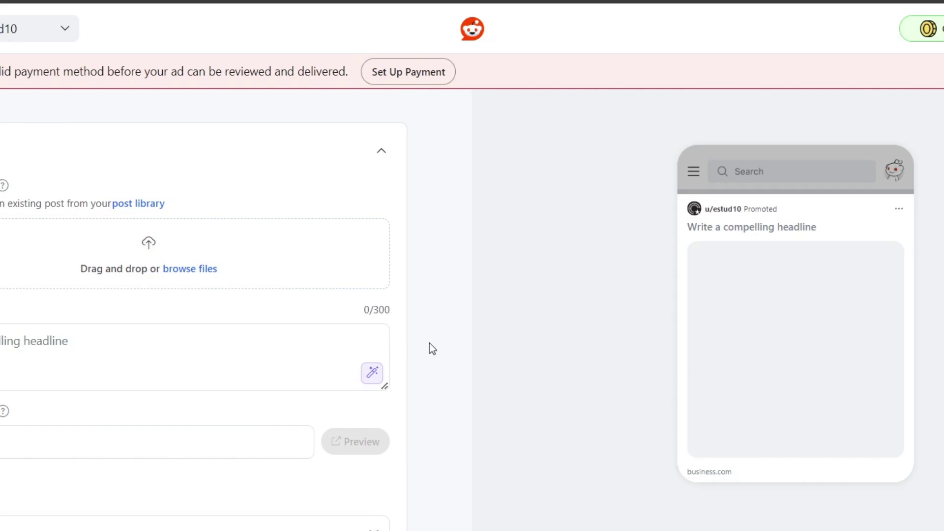
scroll(388, 342, "down", 5)
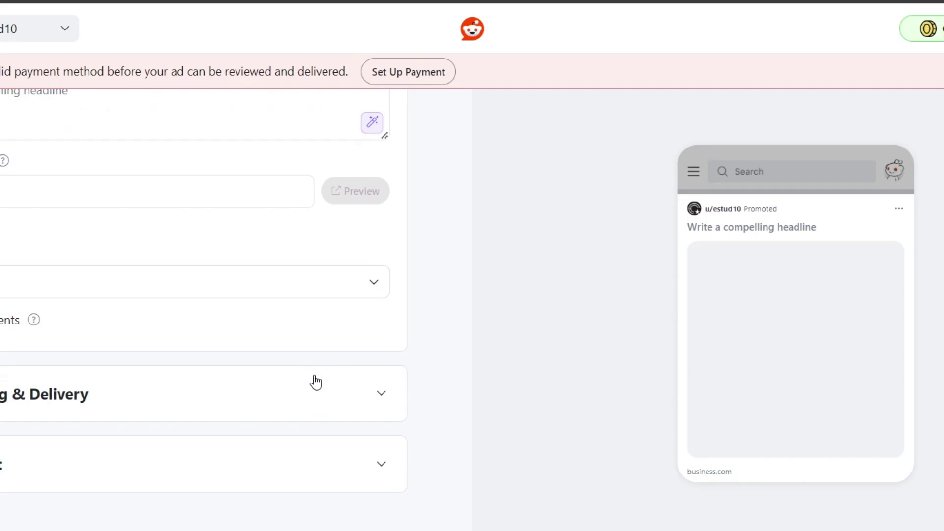
scroll(315, 382, "up", 5)
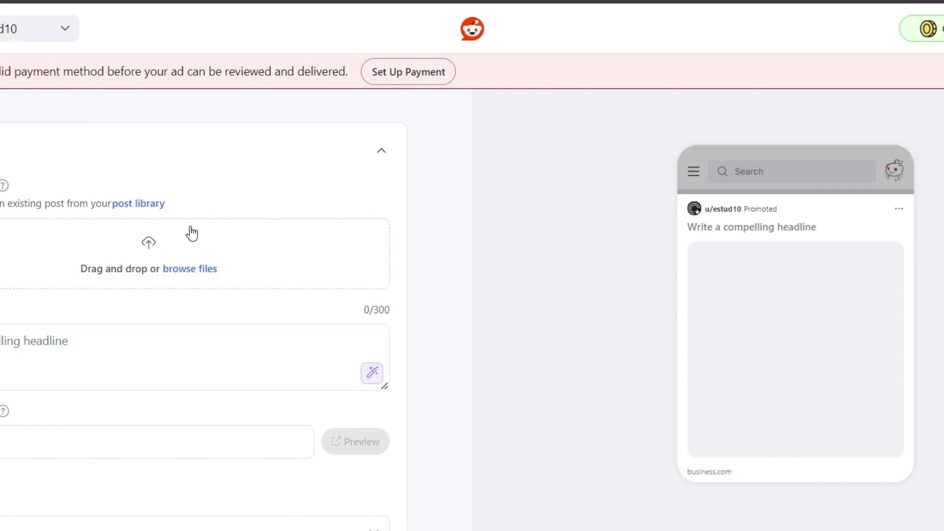
left_click(185, 270)
left_click(60, 55)
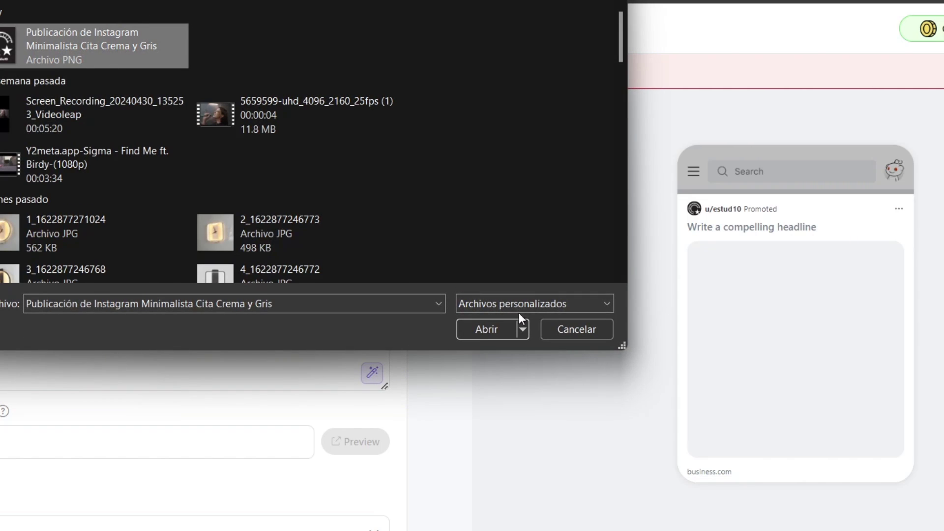
left_click(476, 332)
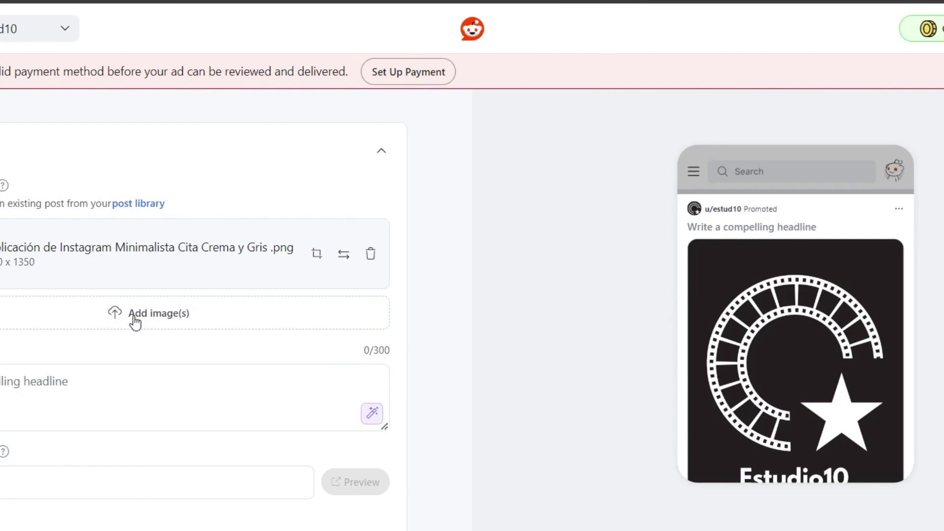
left_click(27, 381)
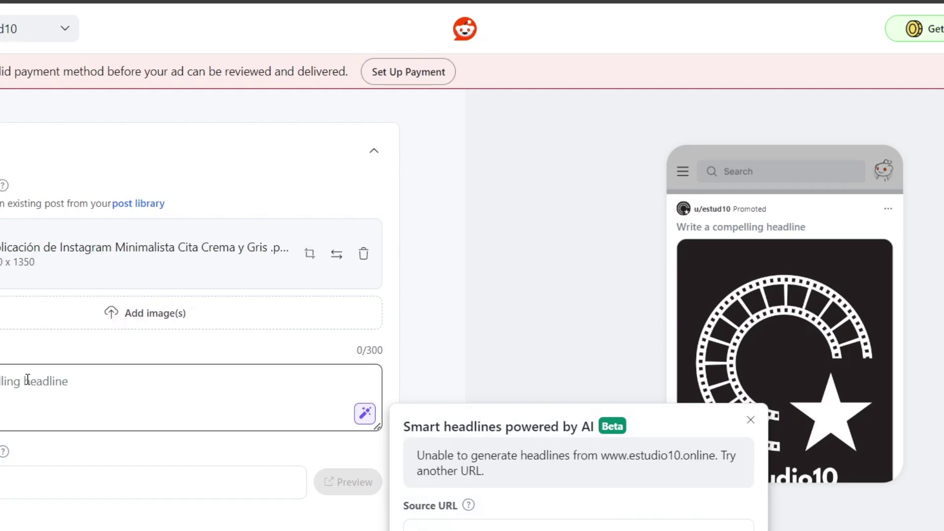
type("Film your music video with us!")
scroll(63, 400, "down", 1)
left_click(69, 391)
type("w")
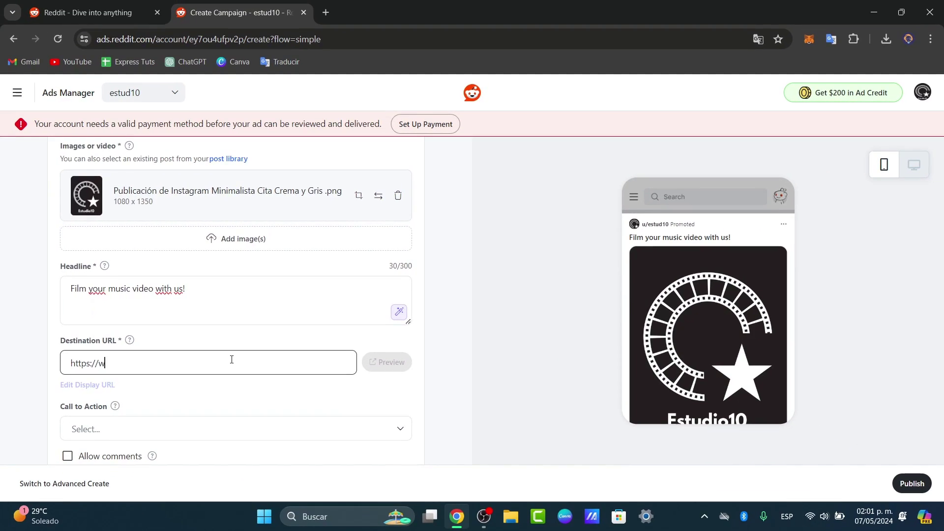
type("ww.estudio10.online")
- Set the call to action to Learn More and allow comments on the ad
scroll(222, 381, "down", 1)
left_click(190, 367)
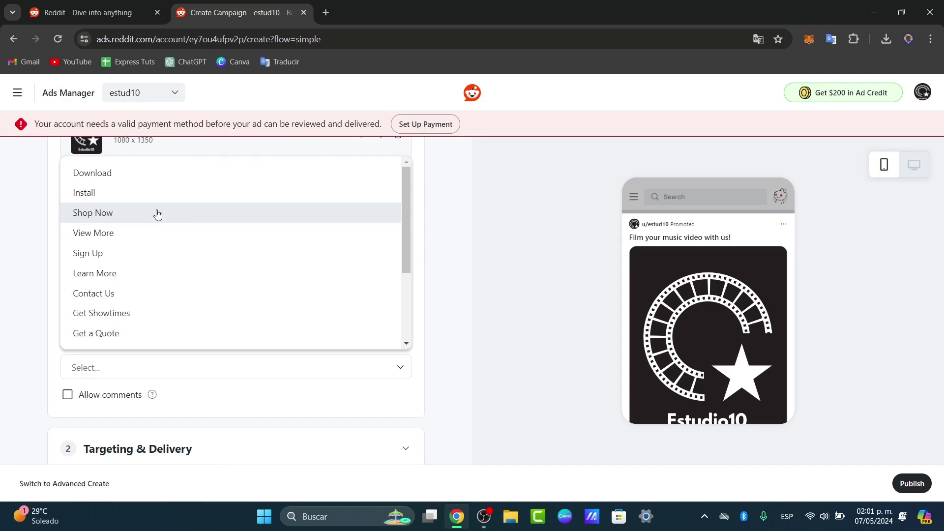
left_click(190, 272)
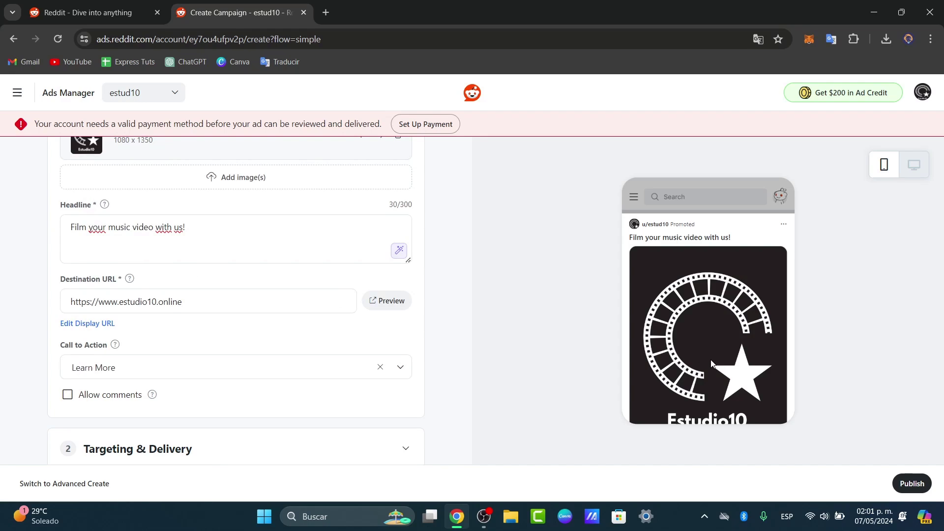
scroll(265, 378, "down", 2)
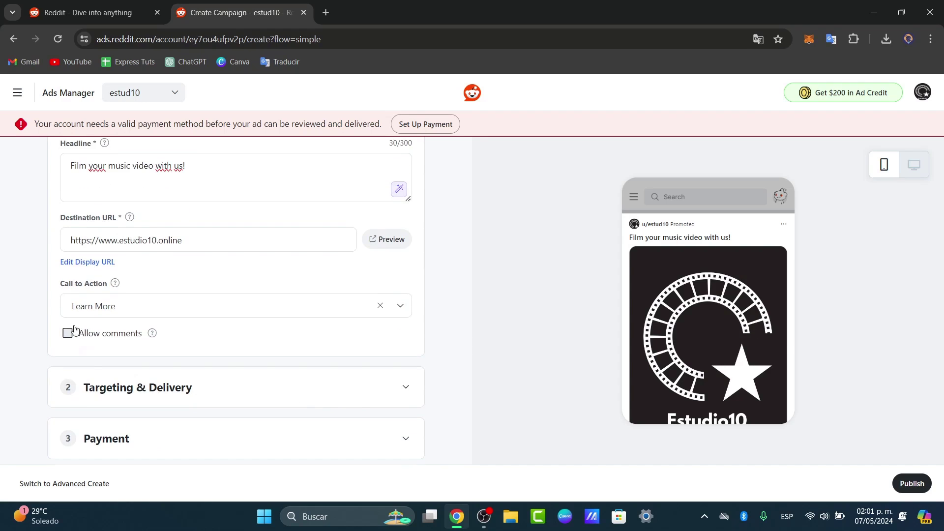
left_click(68, 325)
- In Targeting & Delivery, check estimated impressions and add Mexico via a 'mex' location search
left_click(192, 366)
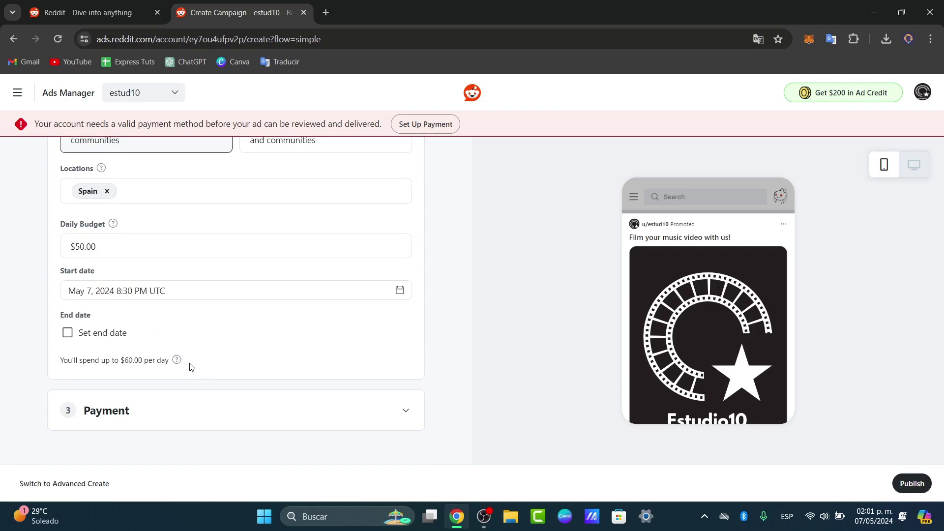
scroll(222, 368, "up", 1)
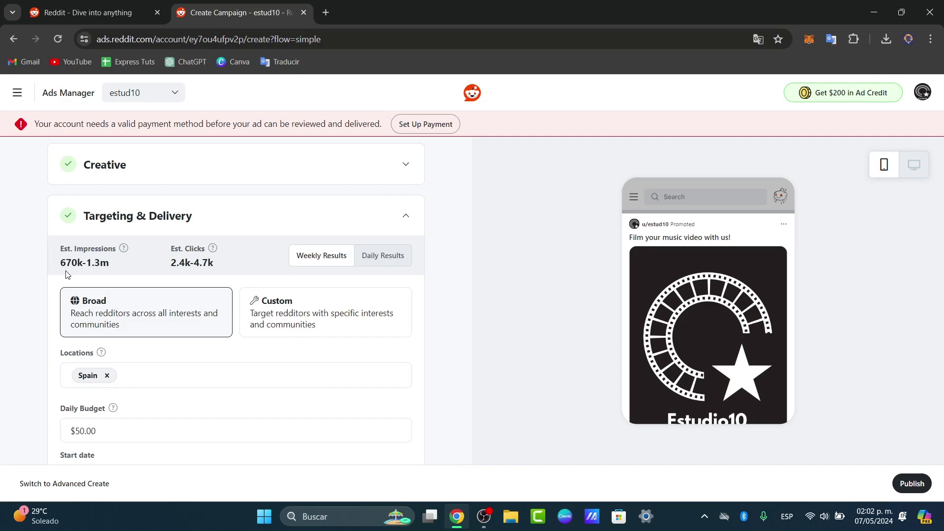
left_click_drag(65, 264, 97, 264)
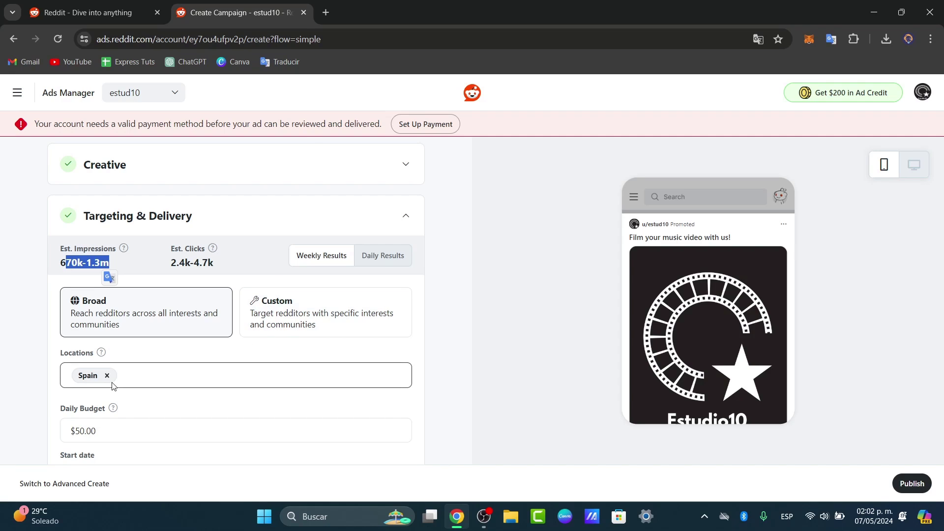
left_click(124, 381)
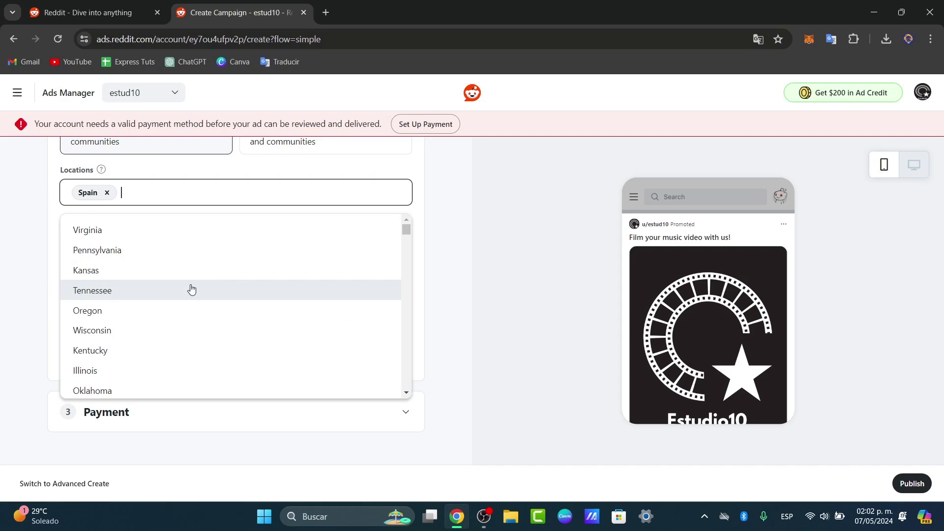
scroll(192, 289, "down", 10)
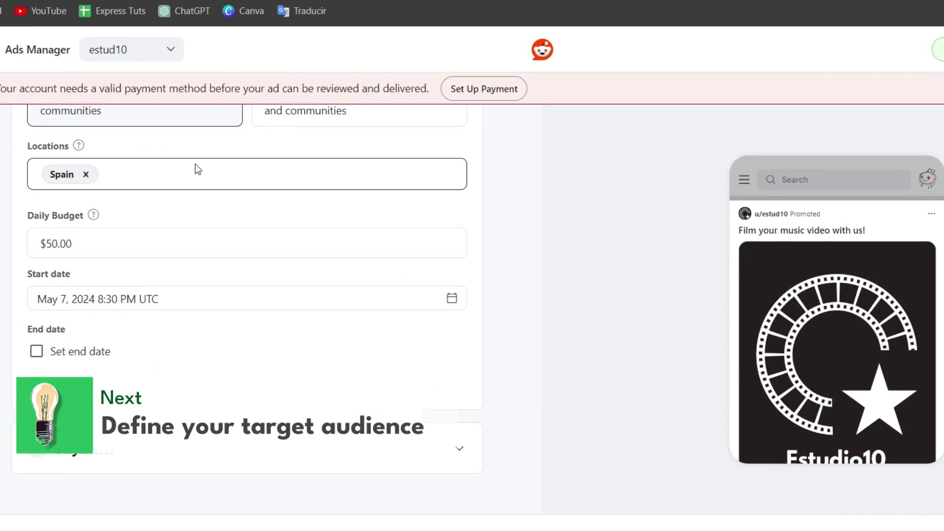
type("me")
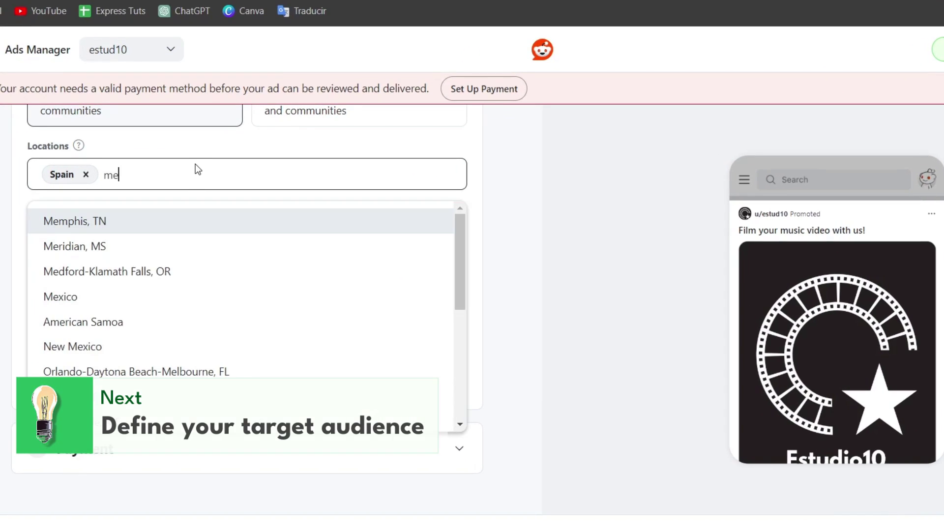
type("x")
left_click(176, 222)
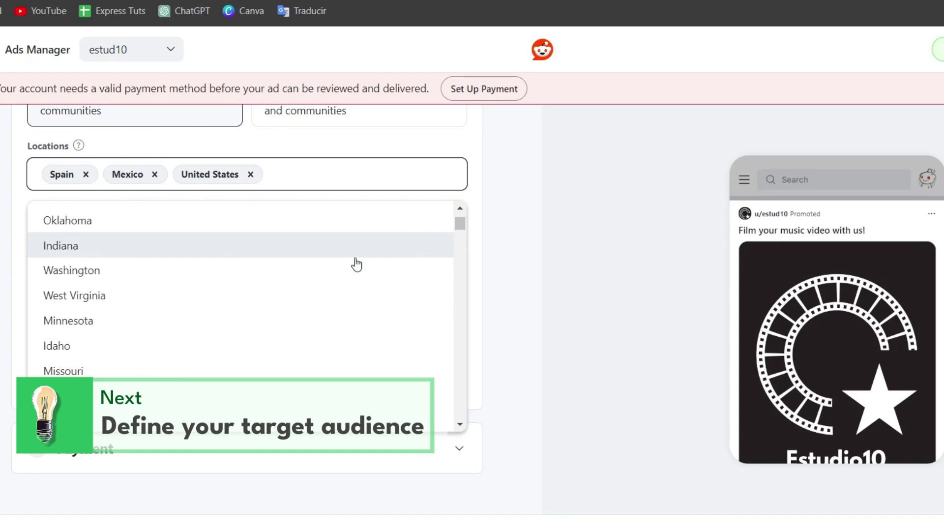
- Add United States as a location and set the start date to May 8, 2024
left_click(551, 337)
left_click(210, 301)
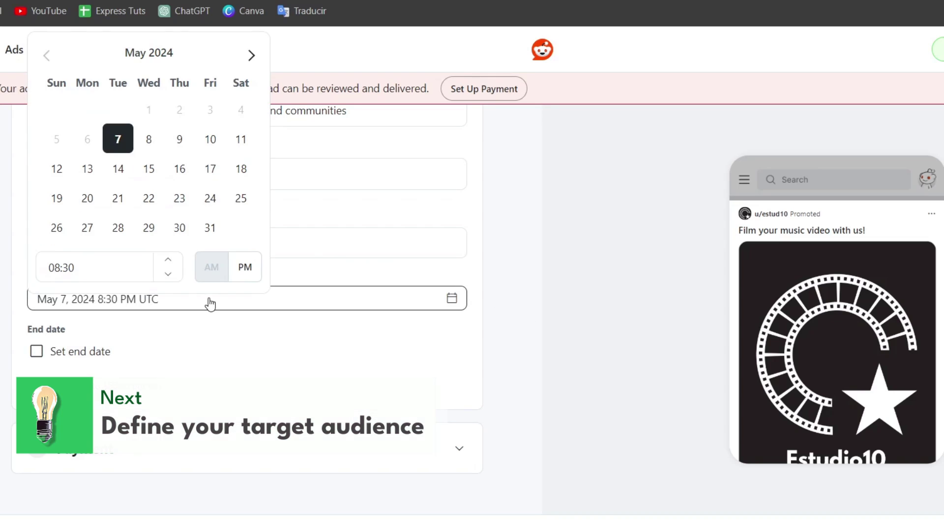
left_click(149, 140)
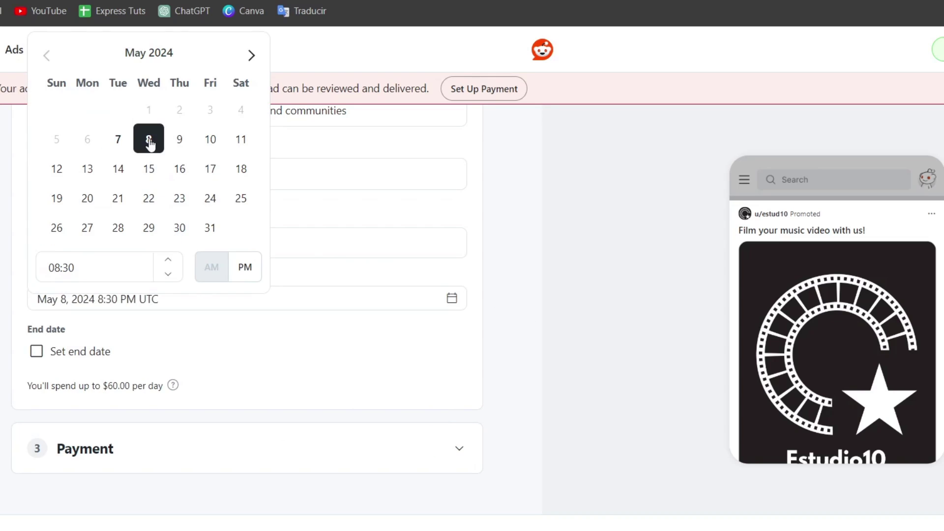
left_click(288, 327)
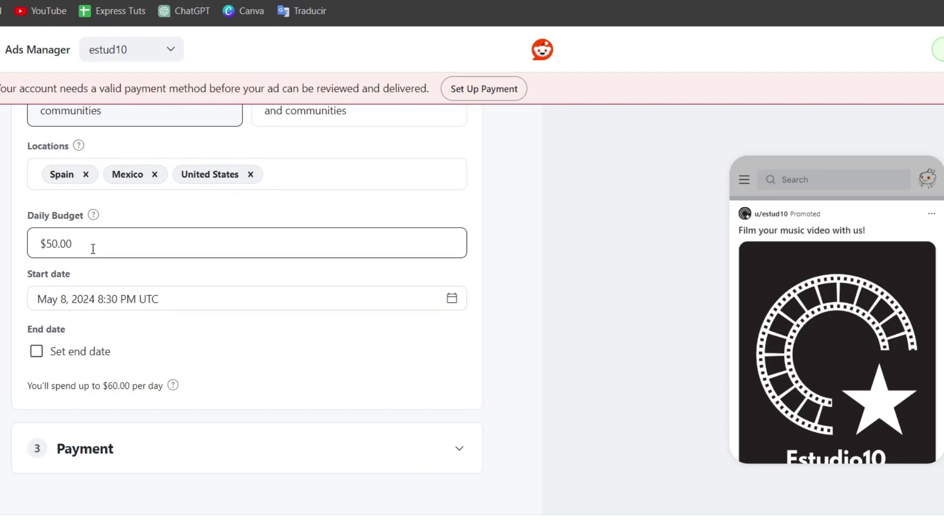
- Change the daily budget, trying $13 and $24 before settling on $22.00
triple_click(99, 232)
scroll(99, 232, "up", 3)
type("1")
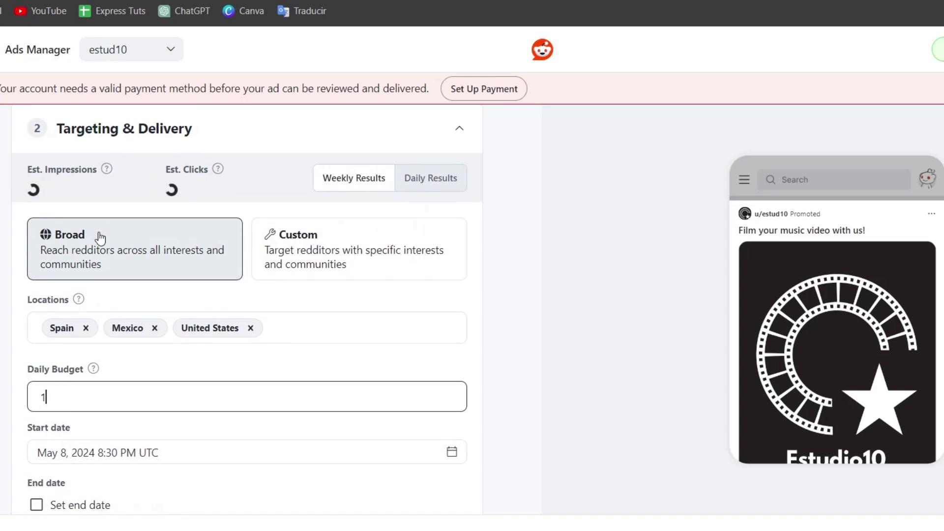
type("3")
left_click(96, 402)
double_click(100, 406)
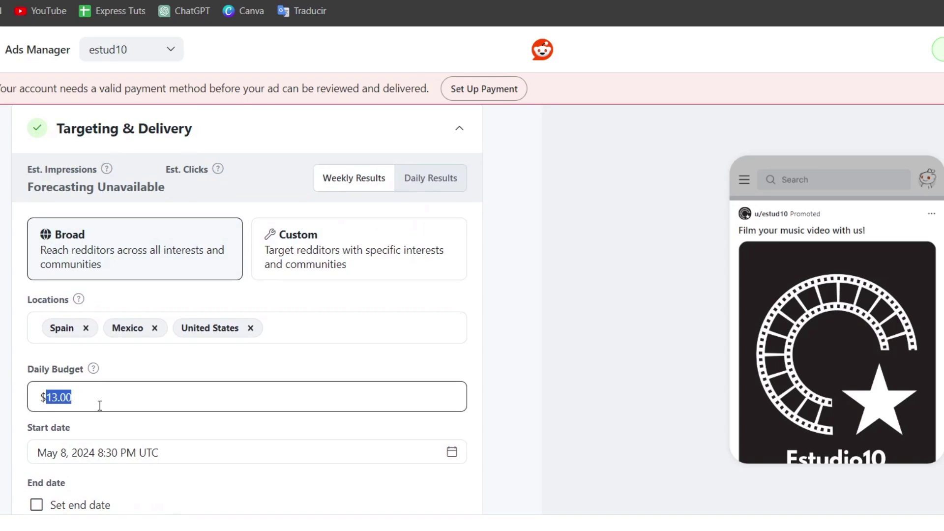
type("24")
left_click(142, 183)
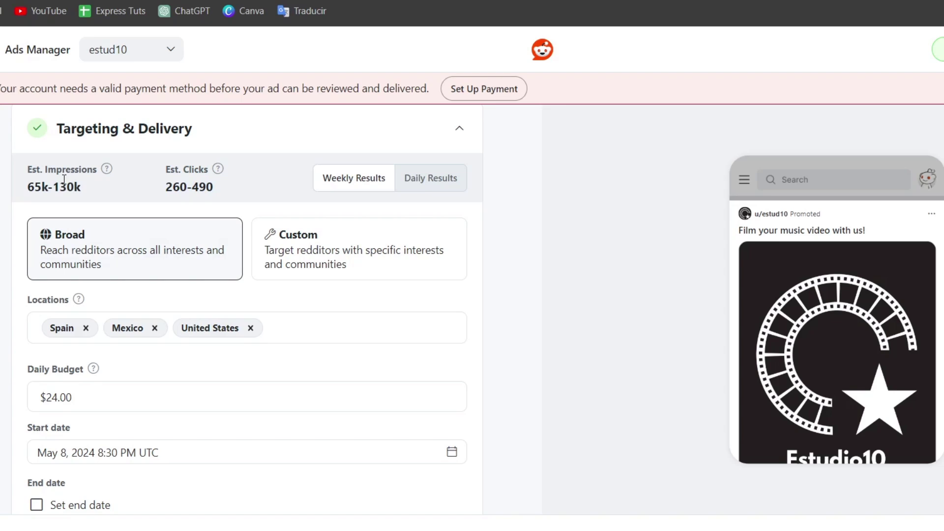
double_click(105, 397)
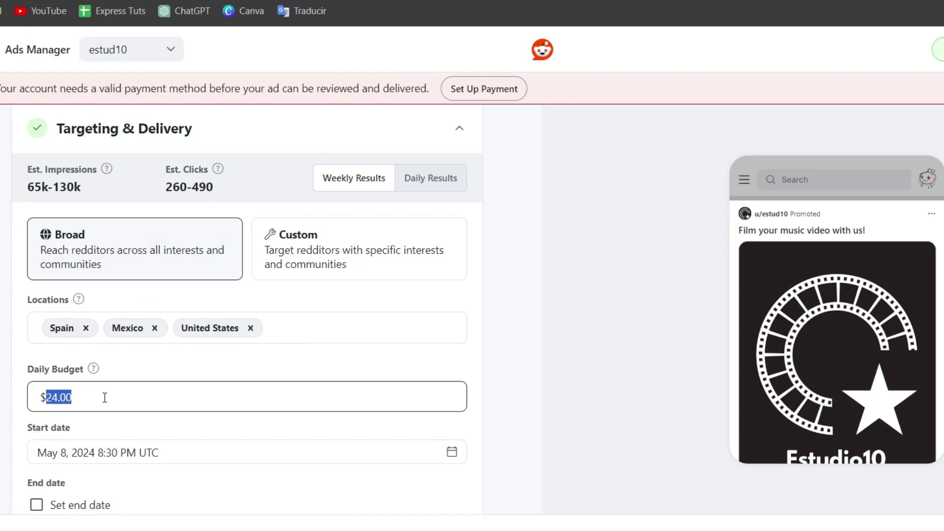
type("22")
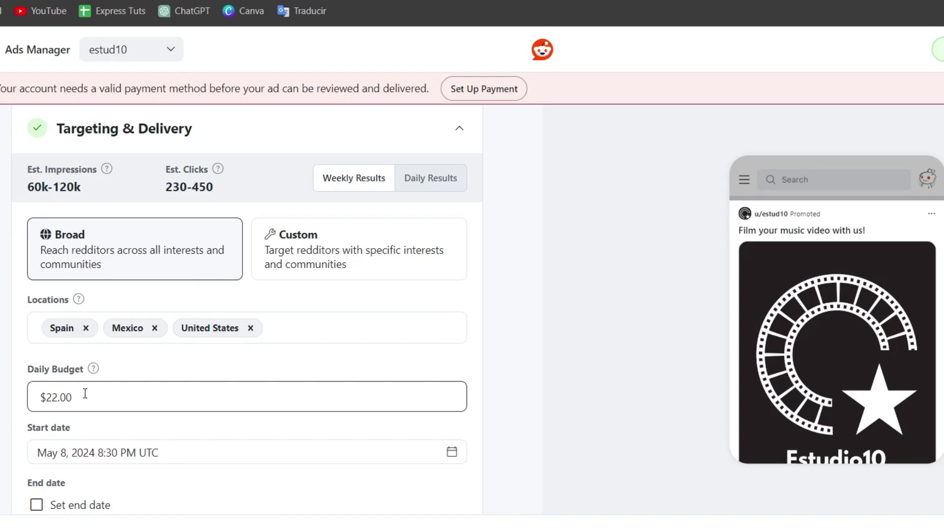
left_click(182, 351)
scroll(300, 319, "down", 3)
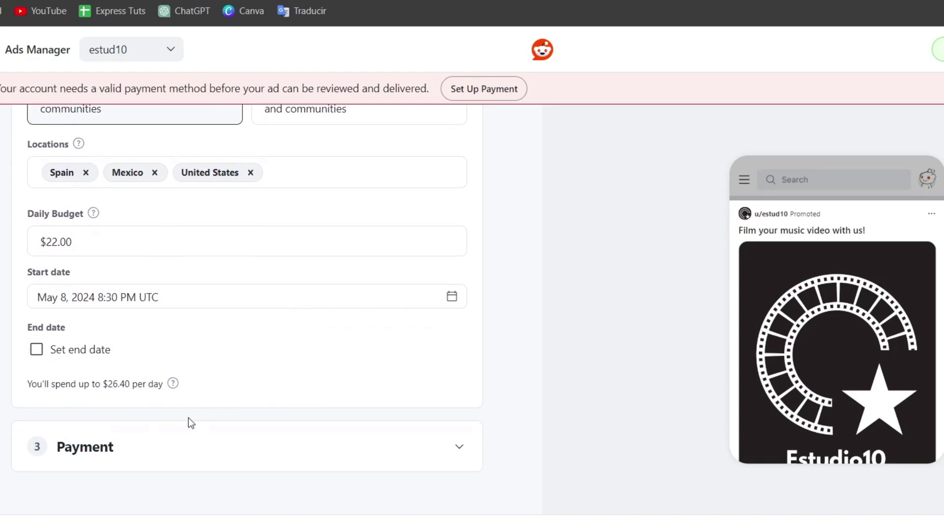
- Expand the Payment section to check it, then collapse it again
left_click(170, 448)
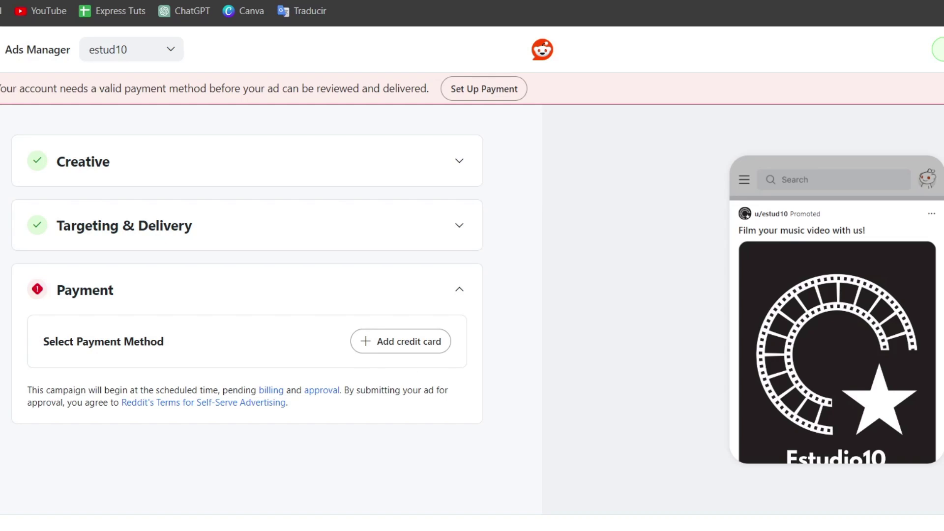
left_click(452, 288)
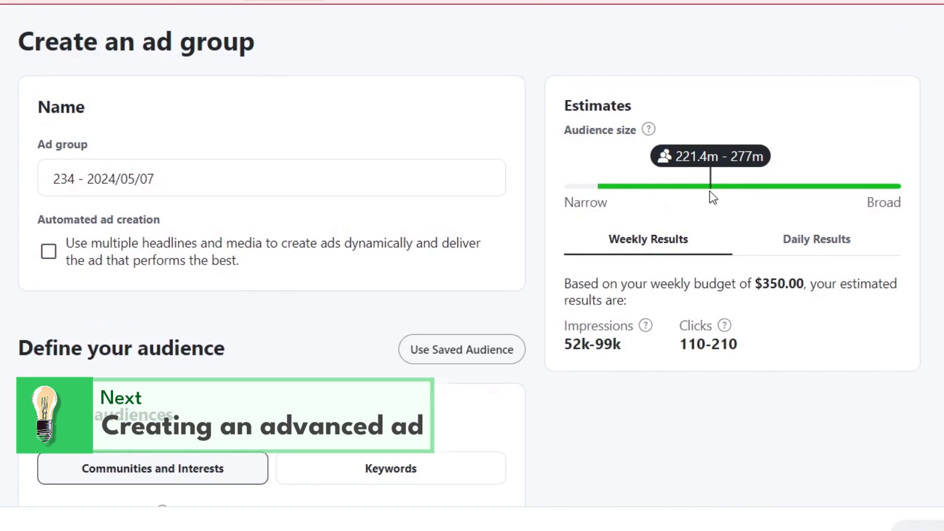
double_click(607, 207)
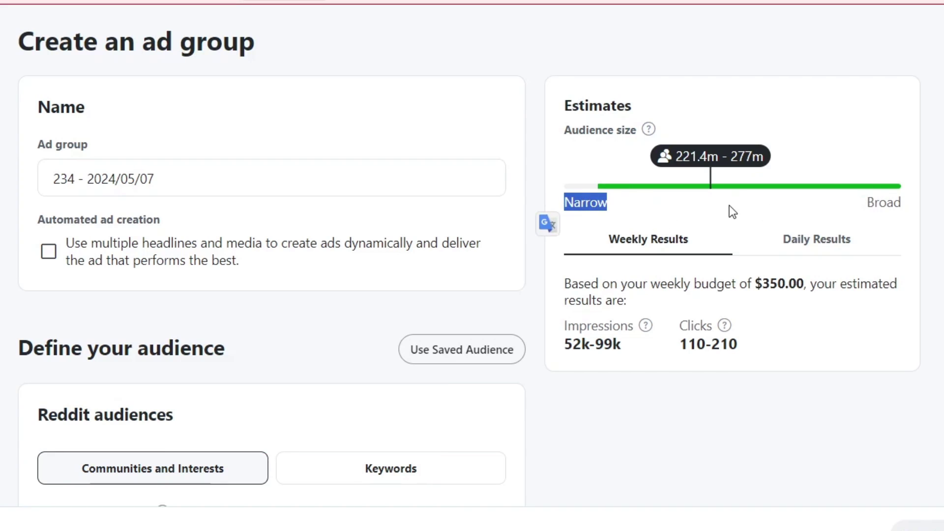
double_click(876, 206)
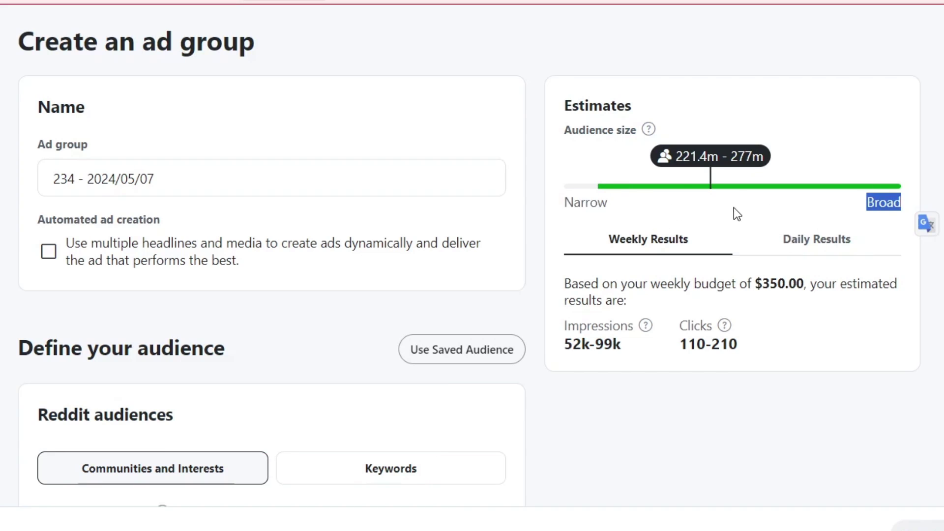
left_click(722, 194)
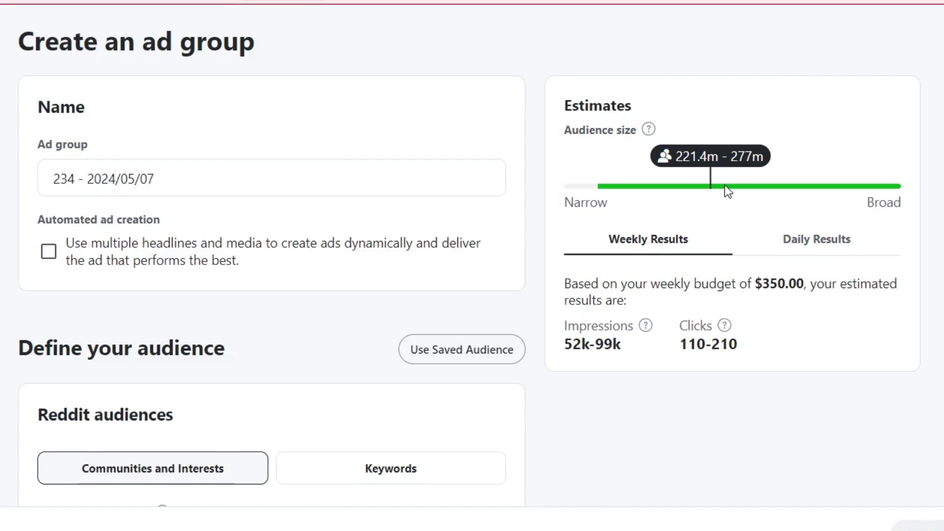
scroll(742, 207, "down", 5)
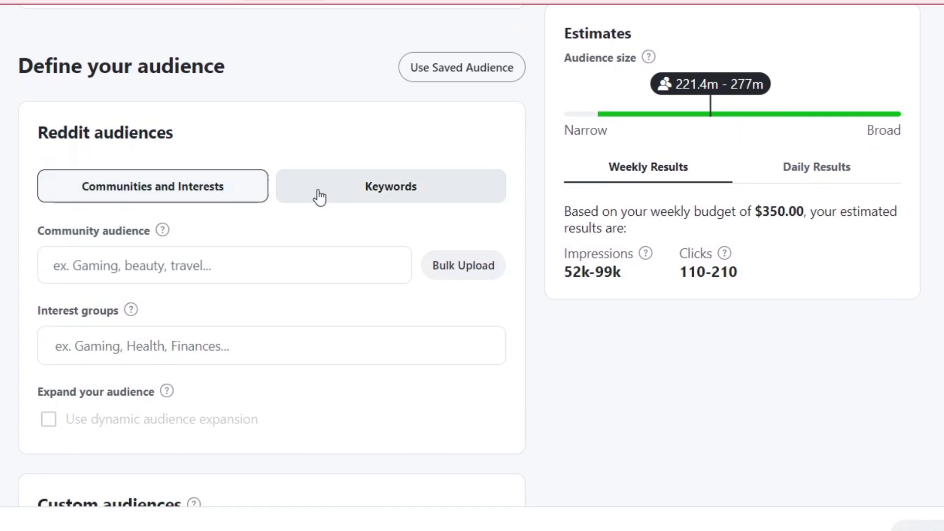
- Switch to Keywords targeting and add music video, music videos and video clips
left_click(326, 197)
left_click(250, 266)
type("music video")
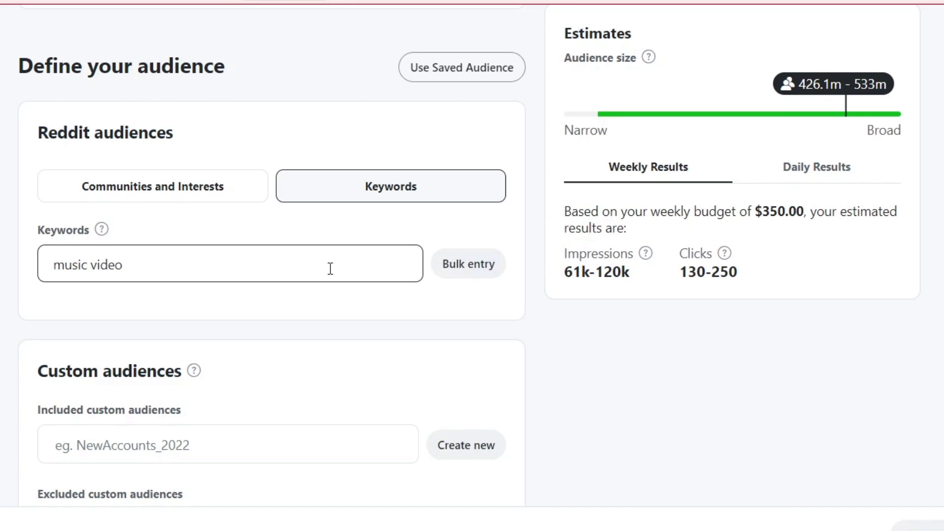
key("Return")
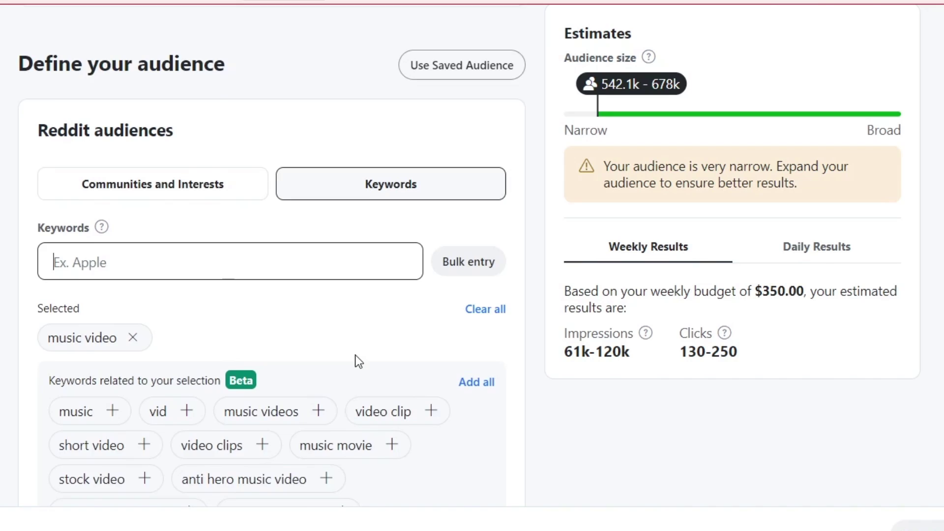
scroll(356, 359, "down", 2)
left_click(317, 320)
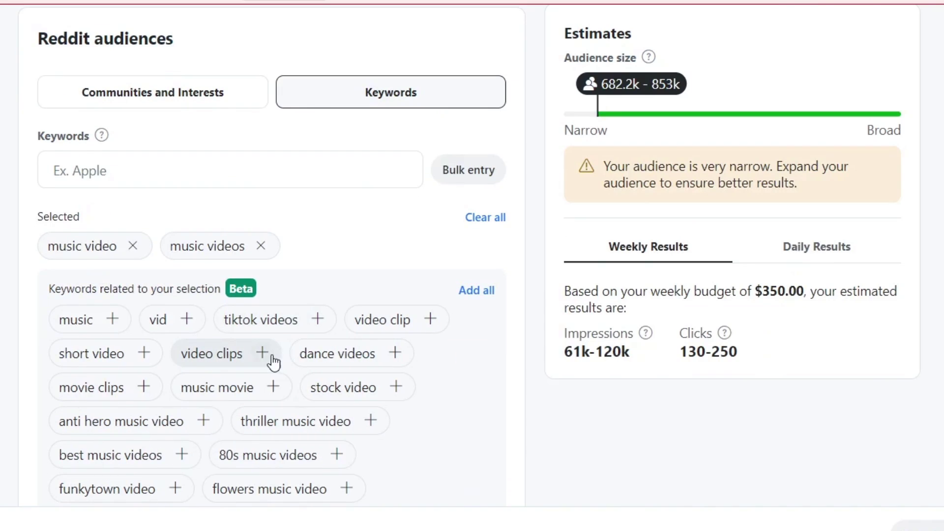
left_click(263, 354)
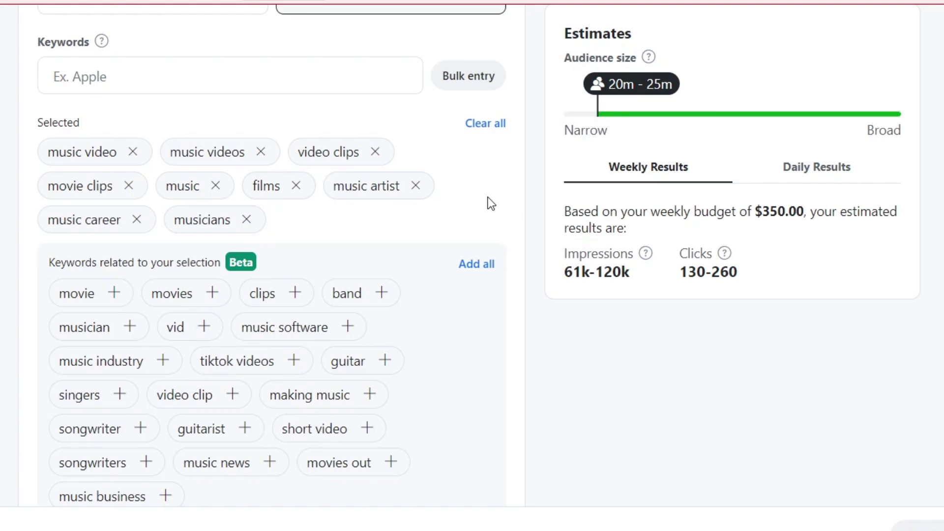
scroll(366, 167, "down", 2)
- Scroll past Placements, Brand Safety and delivery settings down to the ad's Creative section
scroll(368, 175, "down", 12)
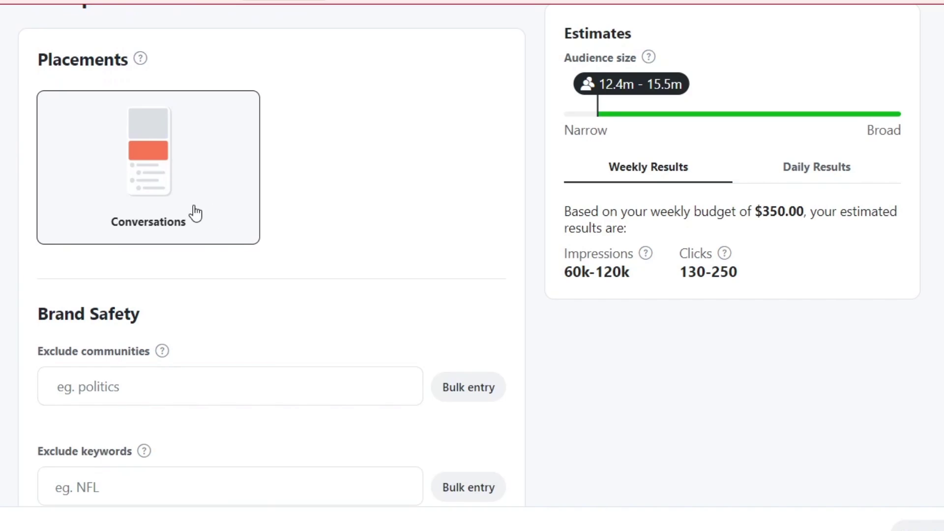
scroll(242, 356, "down", 2)
scroll(226, 311, "down", 8)
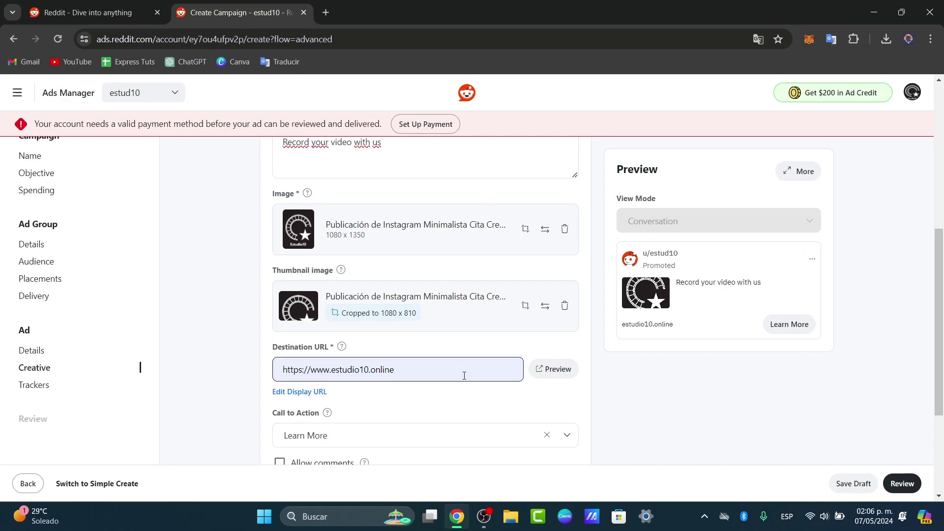
- Scroll through the review summary for campaign 234: Brand Awareness and Reach, $100.00 lifetime budget
scroll(464, 376, "down", 4)
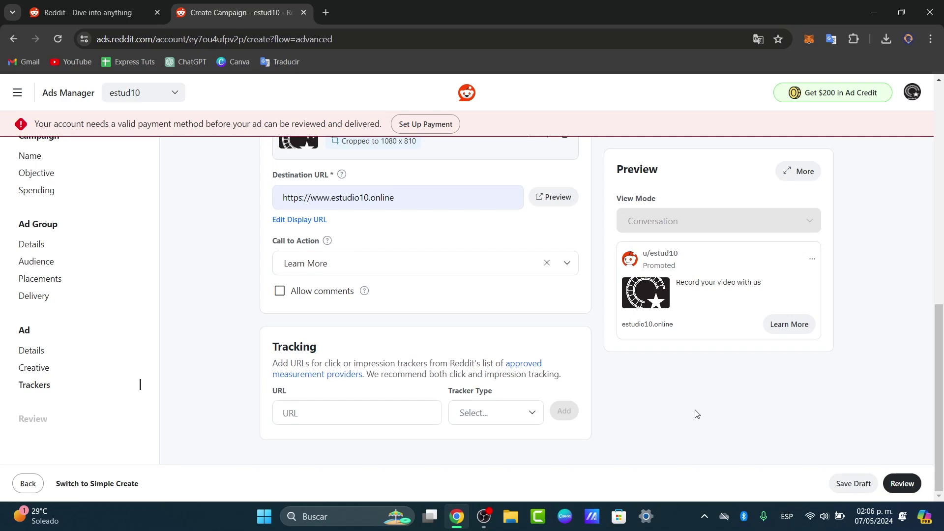
scroll(698, 414, "up", 15)
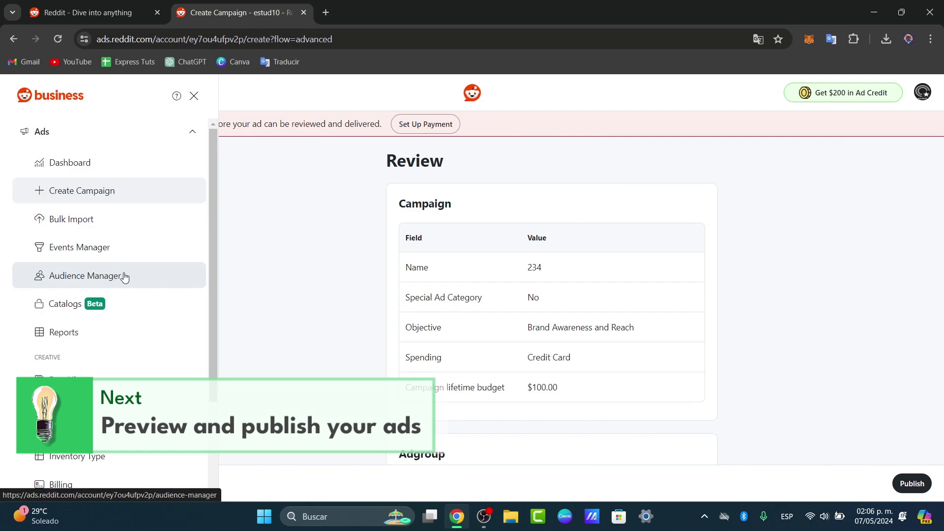
- Go to the account Dashboard and add eCPM and CPC to the spend chart
left_click(85, 161)
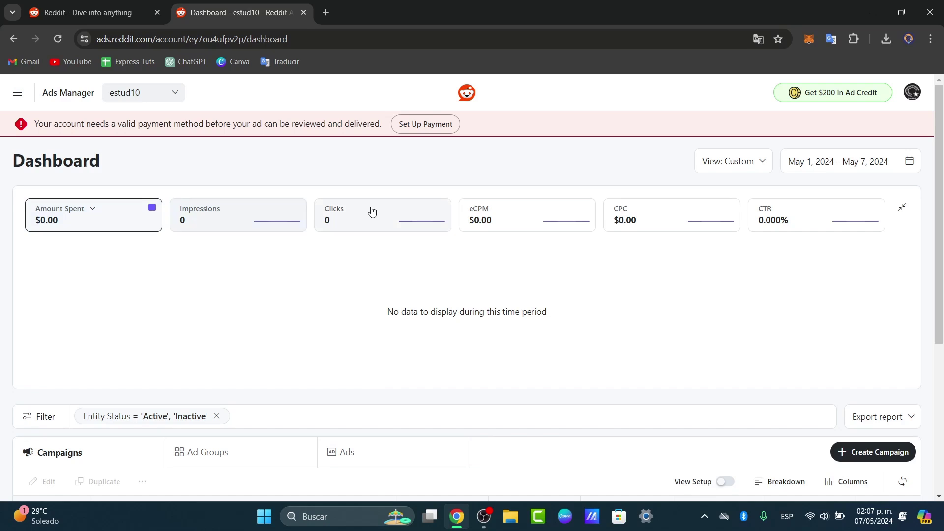
left_click(501, 219)
left_click(648, 227)
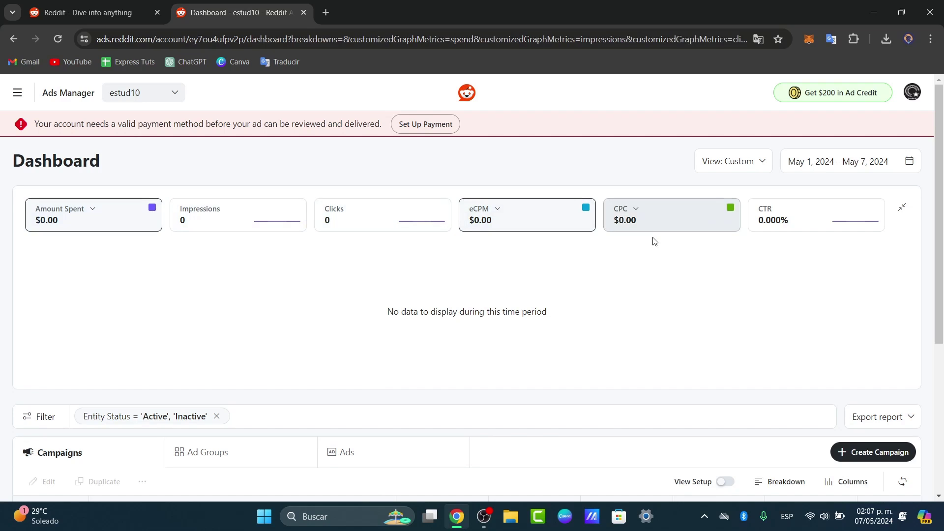
- Check that the Ad Groups, Ads and Campaigns lists are still empty
scroll(654, 261, "down", 5)
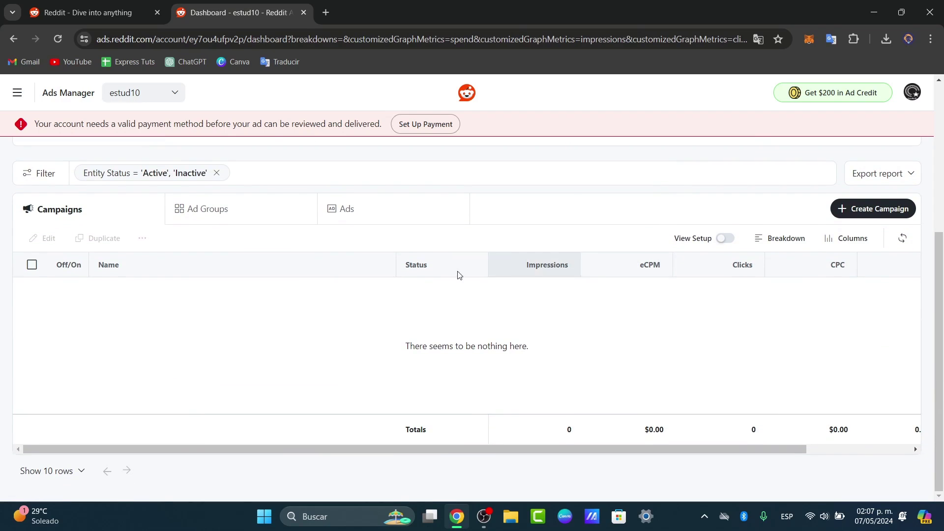
left_click(227, 204)
left_click(356, 222)
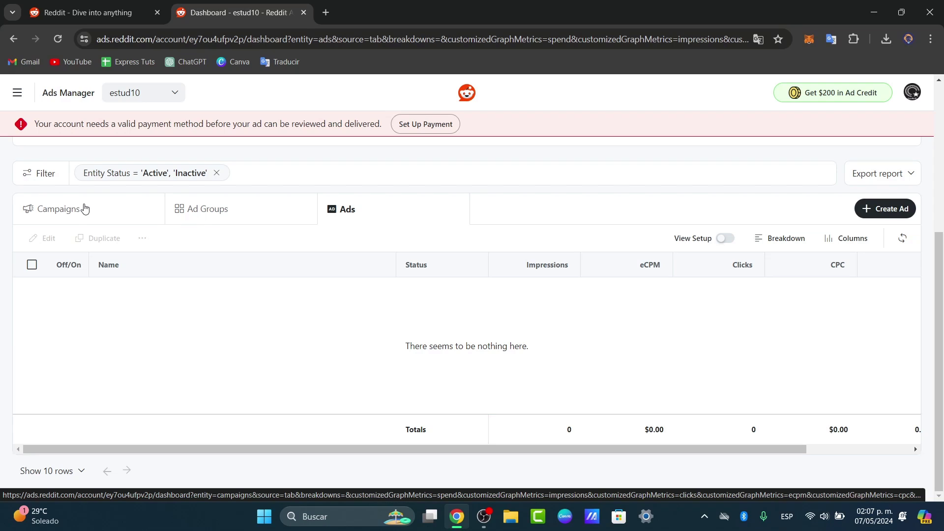
left_click(84, 208)
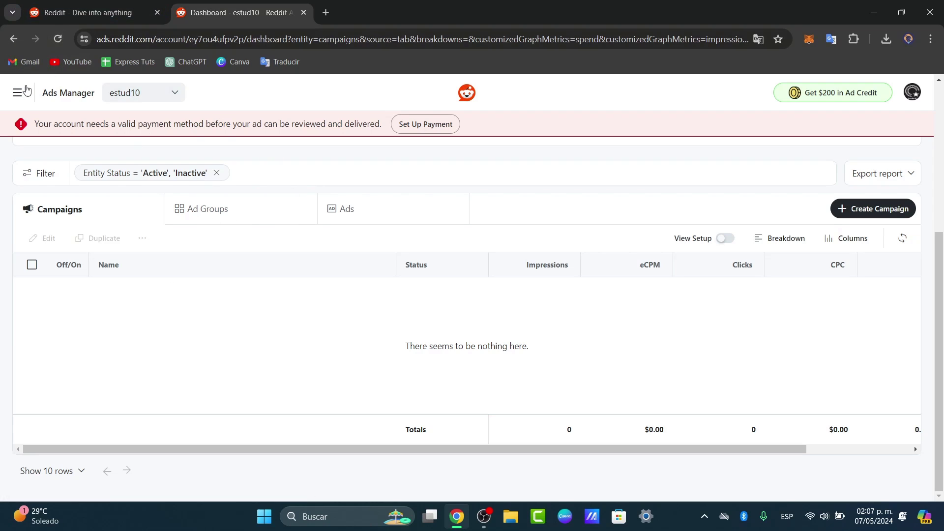
left_click(17, 92)
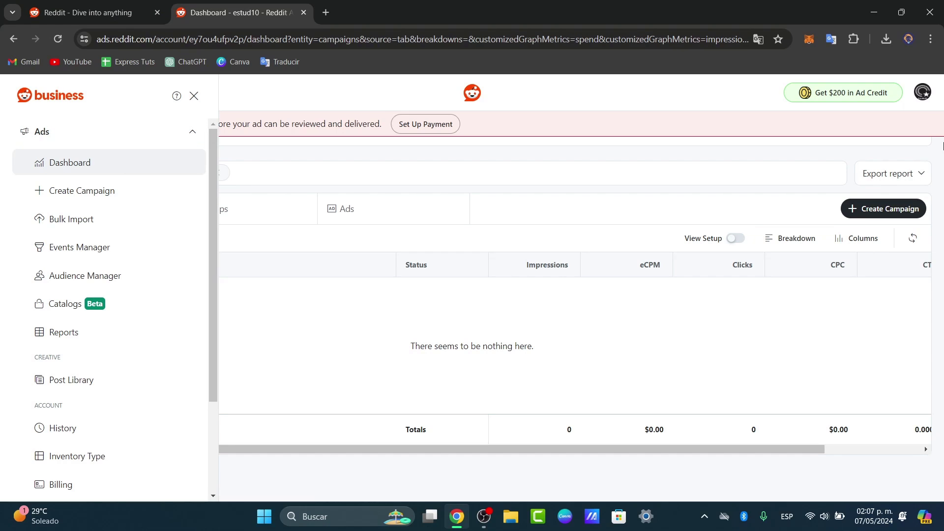
- Close the Ads Manager dashboard browser tab, leaving only the Reddit home feed open
left_click(922, 92)
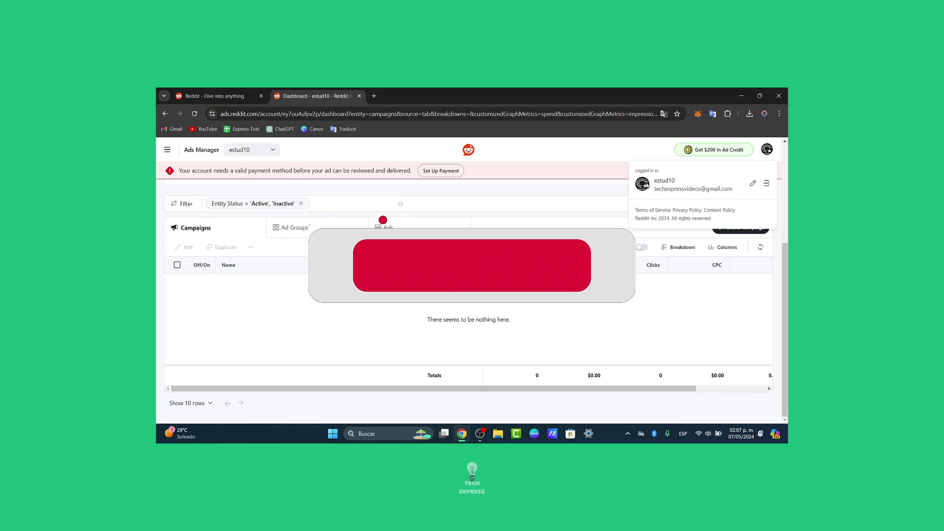
left_click(247, 94)
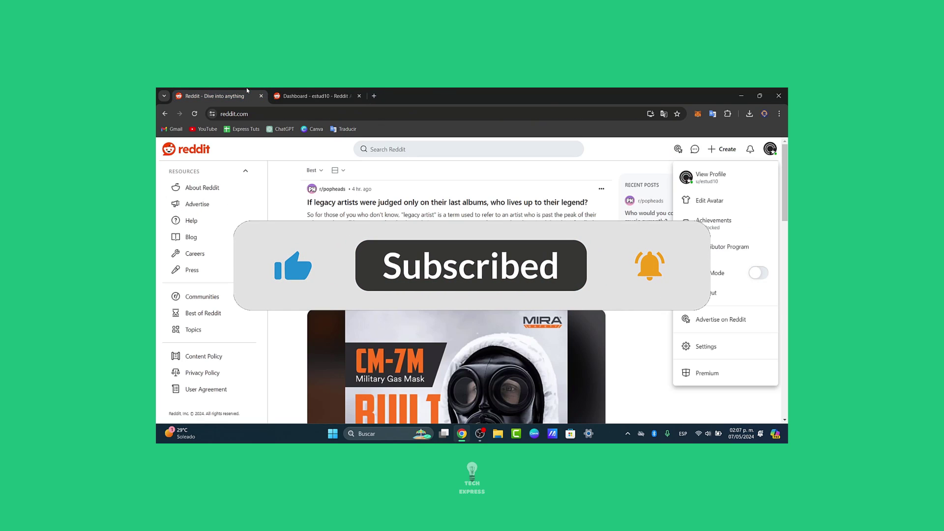
scroll(645, 329, "down", 2)
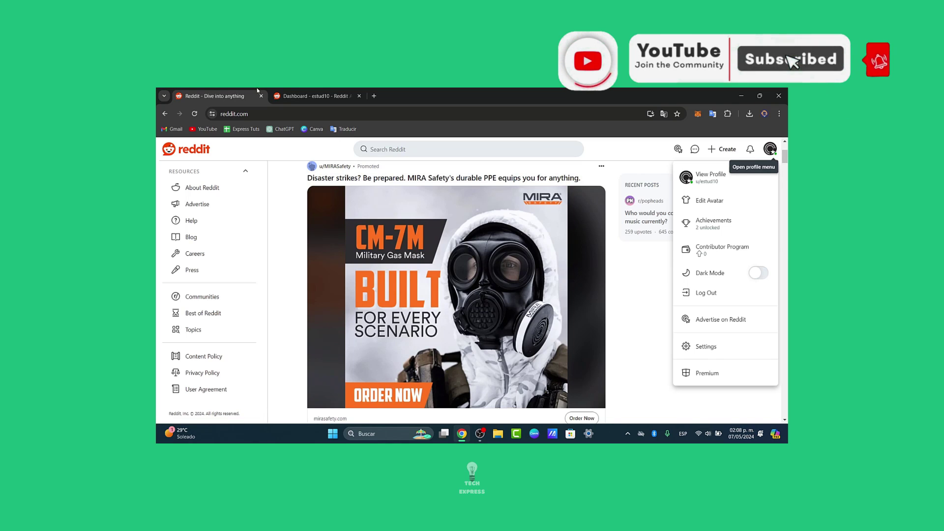
left_click(303, 97)
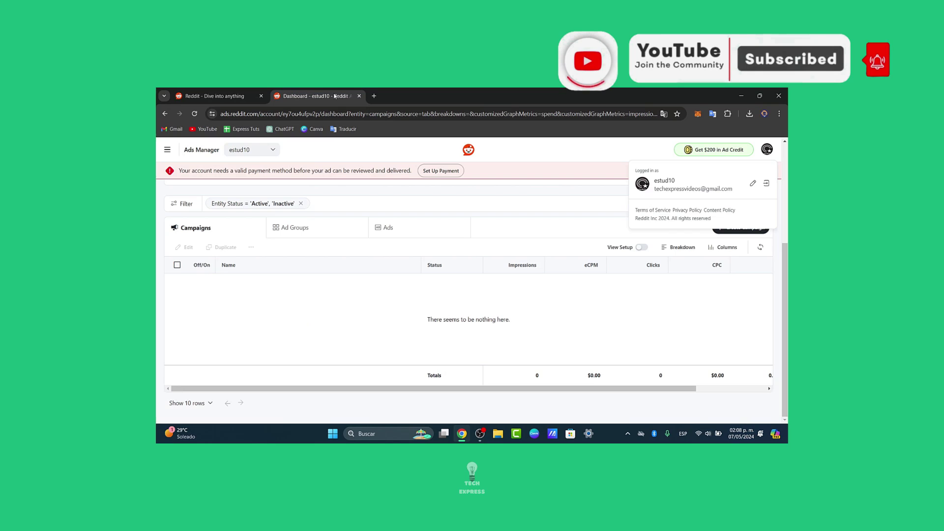
left_click(359, 96)
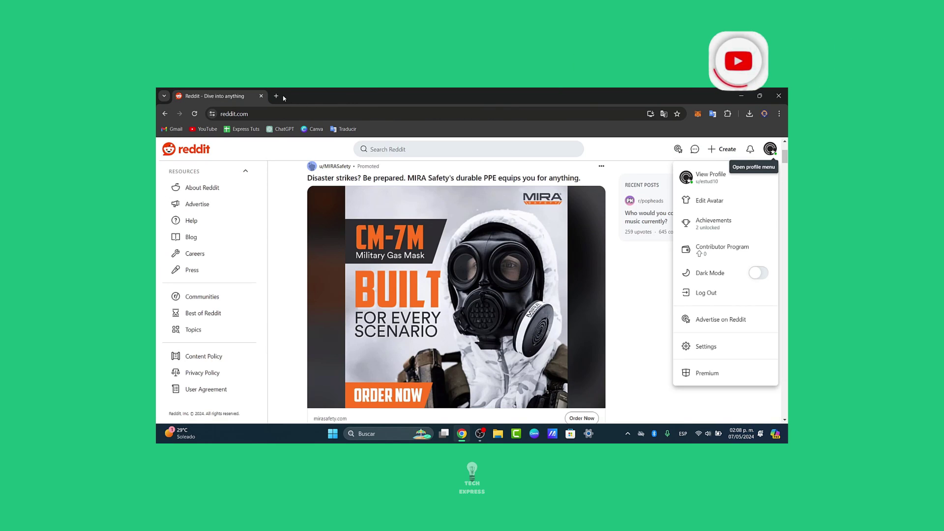